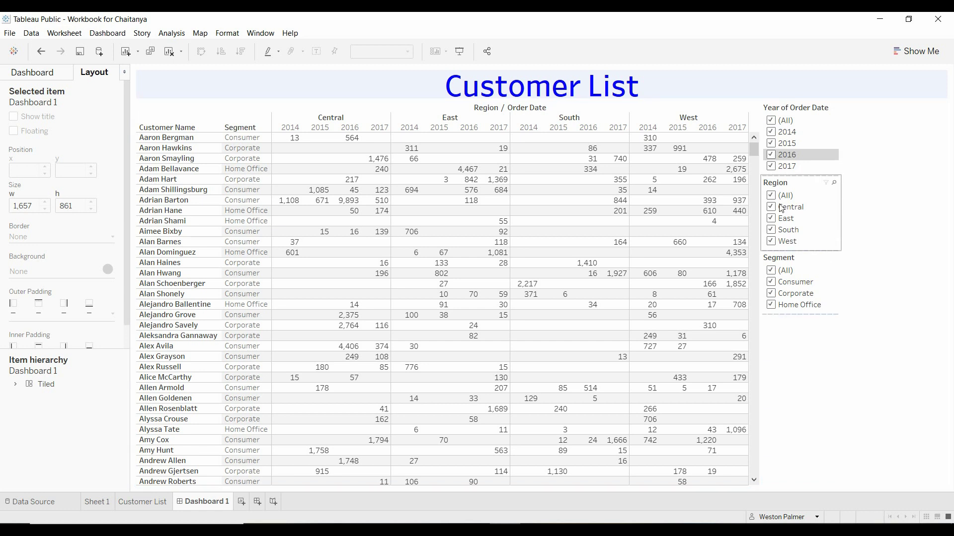
# Step: Uncheck 2014, 2017, East, Consumer and Home Office, leaving 2015–2016, Central/South/West and Corporate
pyautogui.click(771, 131)
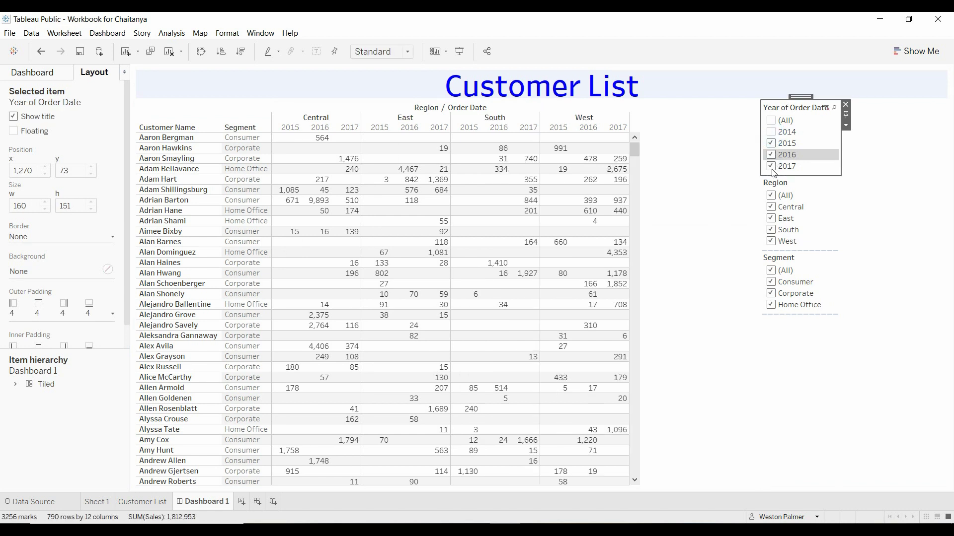
pyautogui.click(771, 166)
pyautogui.click(770, 218)
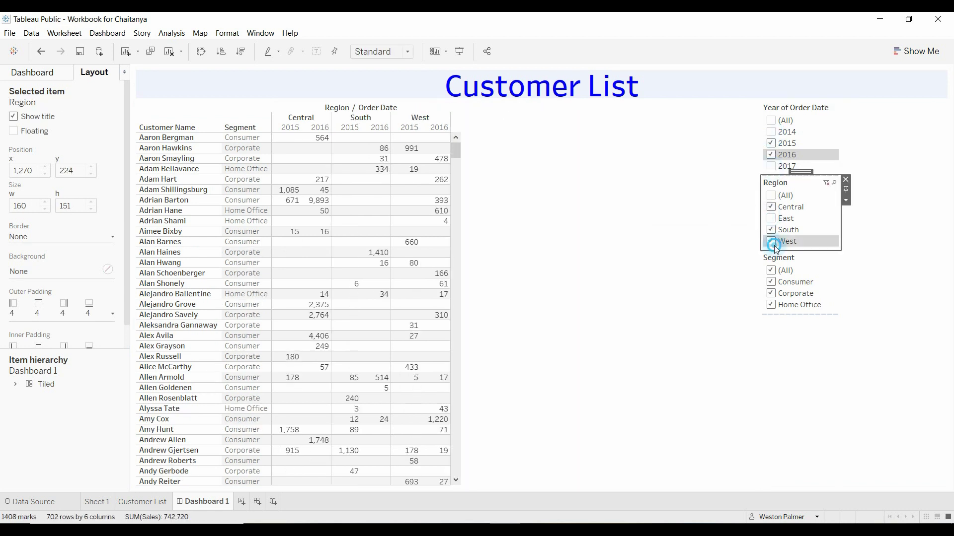
pyautogui.click(771, 282)
pyautogui.click(772, 304)
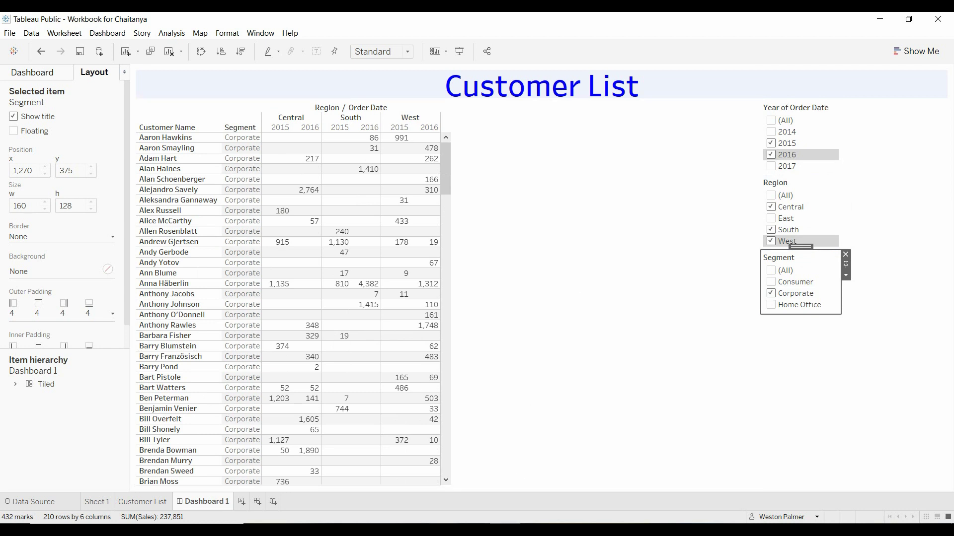
# Step: Add a new worksheet named 'Reset Button'
pyautogui.click(239, 502)
pyautogui.write('Reset Button')
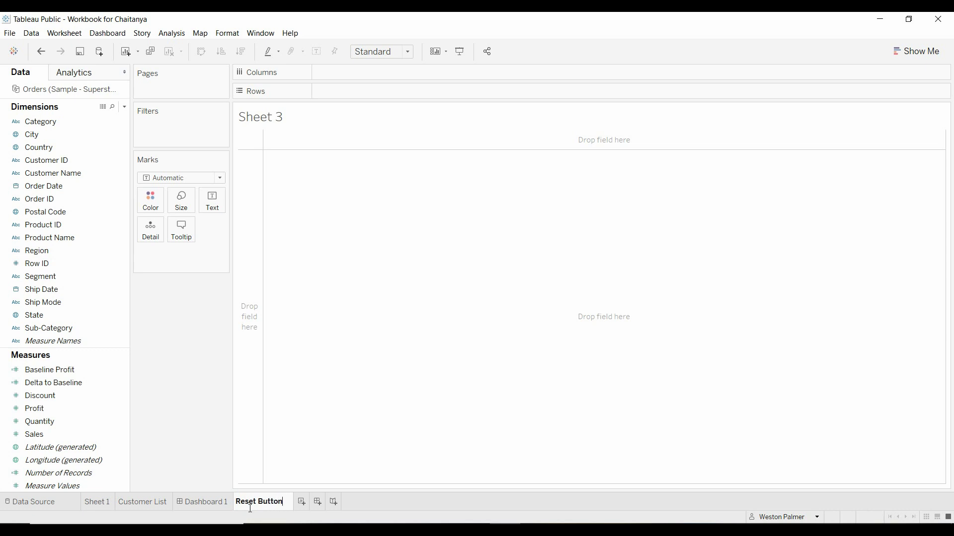
pyautogui.click(125, 107)
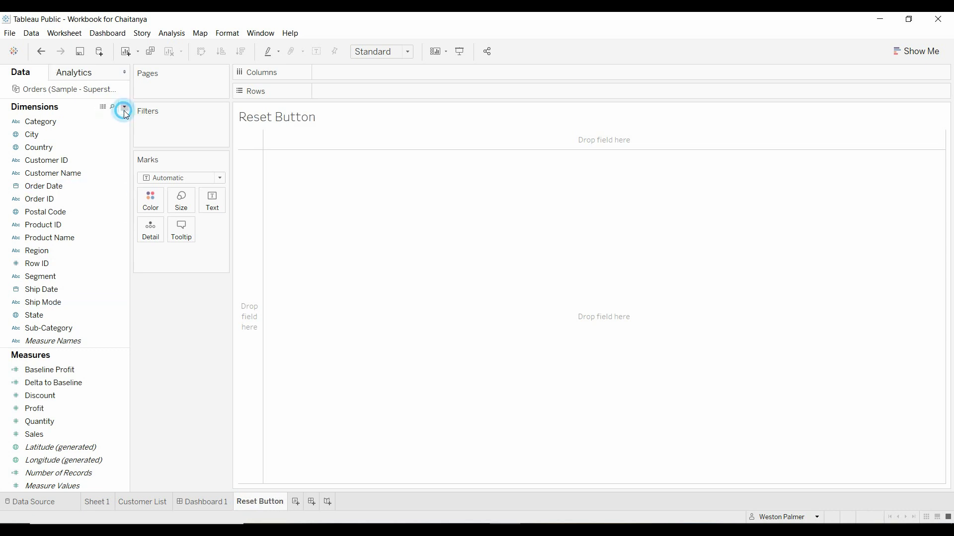
# Step: Create a calculated field named Reset with the formula "Reset Filters"
pyautogui.click(124, 107)
pyautogui.click(92, 119)
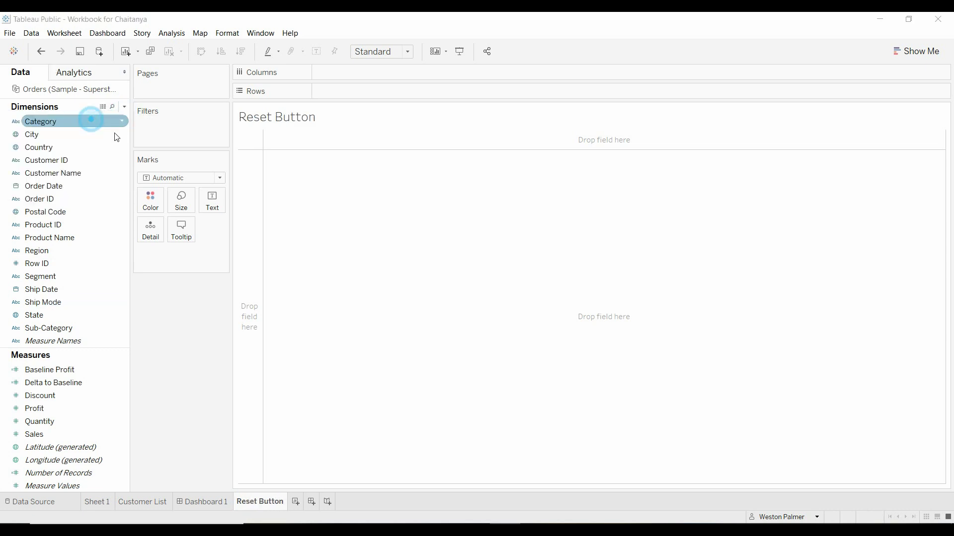
pyautogui.write('Reset')
pyautogui.click(273, 373)
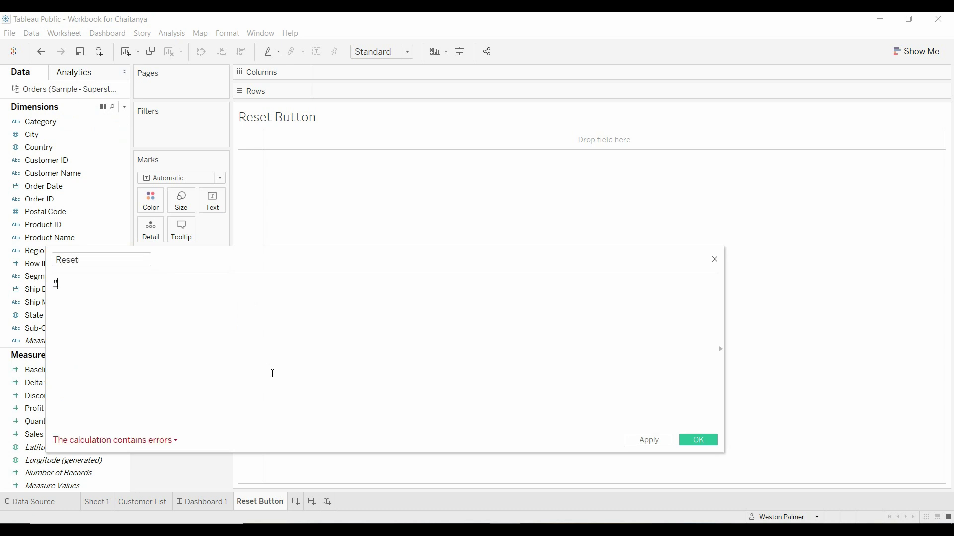
pyautogui.write('"')
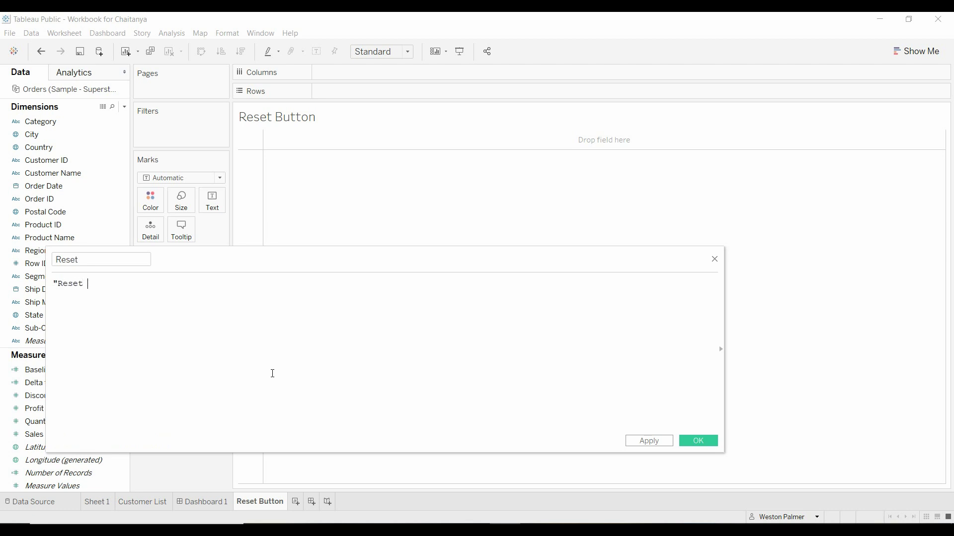
pyautogui.press('BackSpace')
pyautogui.press('BackSpace')
pyautogui.press('BackSpace')
pyautogui.press('BackSpace')
pyautogui.write('Filters"')
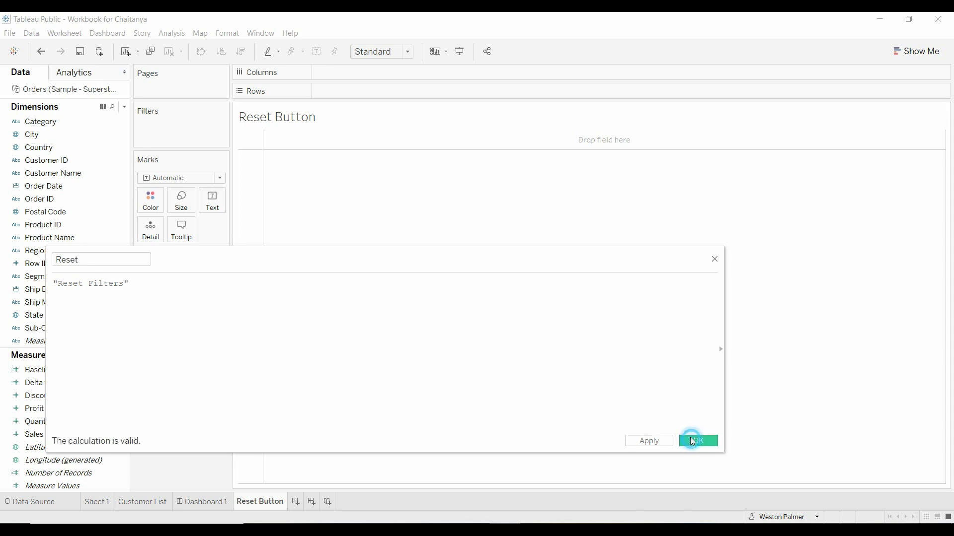
pyautogui.click(688, 441)
# Step: Put Reset on Rows, then place the Reset Button sheet above Dashboard 1's filters with its title hidden
pyautogui.moveTo(35, 264); pyautogui.dragTo(330, 94)
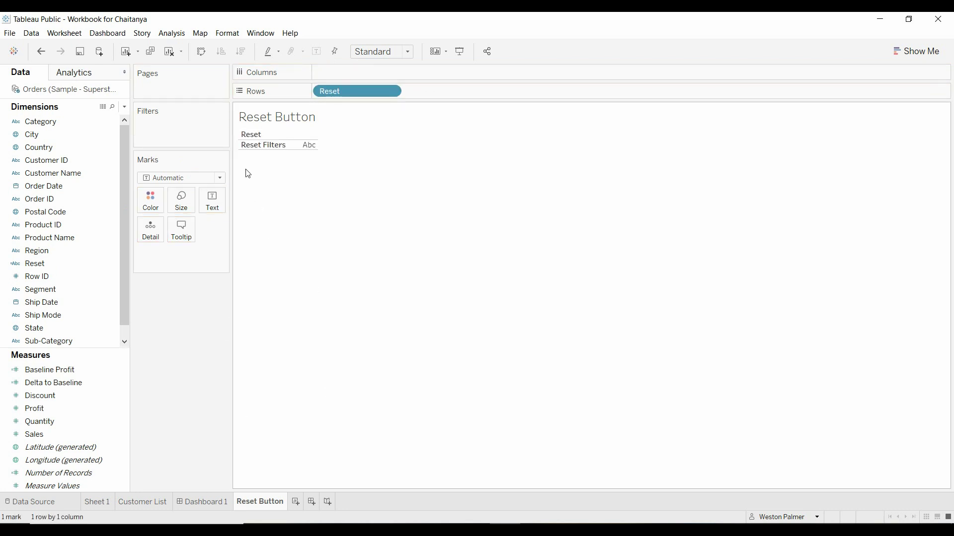
pyautogui.click(201, 503)
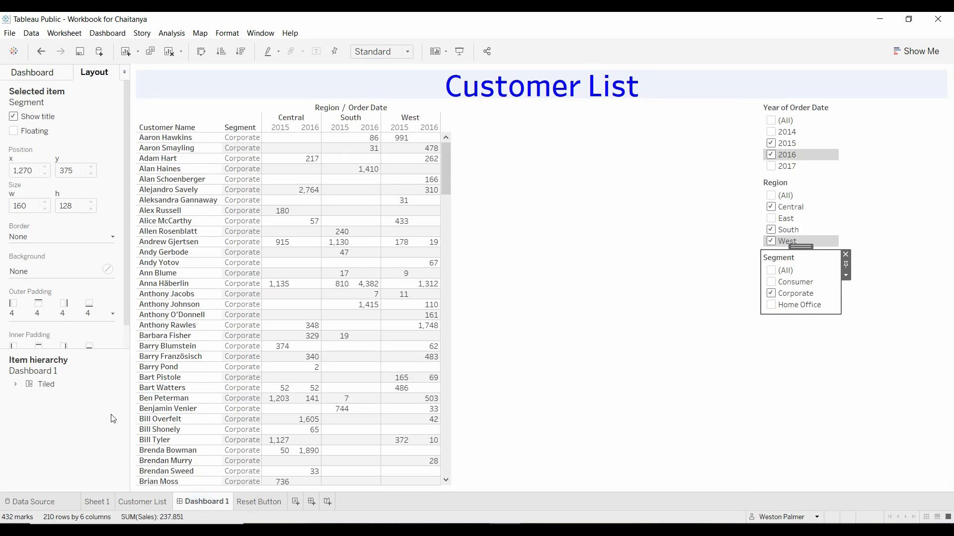
pyautogui.click(57, 74)
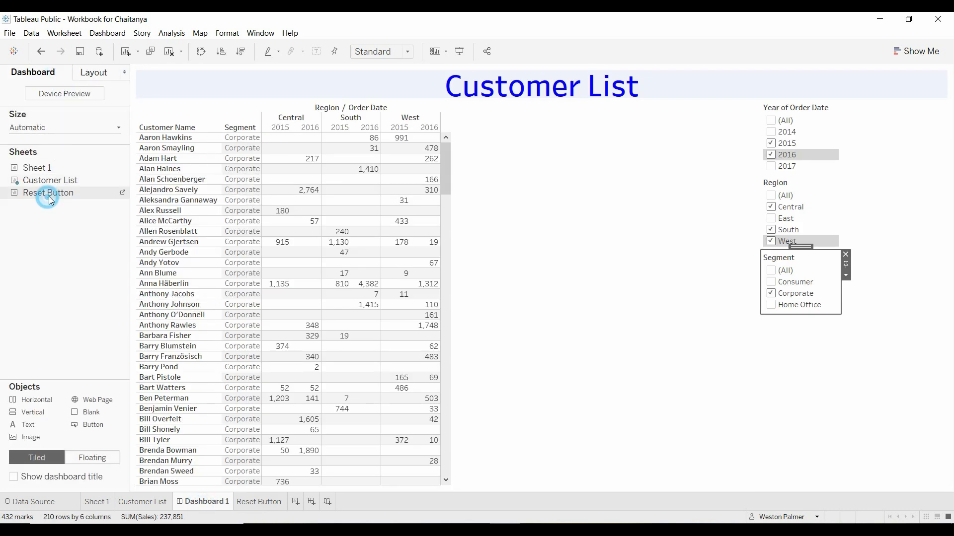
pyautogui.moveTo(49, 192)
pyautogui.mouseDown()
pyautogui.moveTo(540, 179)
pyautogui.moveTo(771, 106)
pyautogui.moveTo(816, 130)
pyautogui.mouseUp()
pyautogui.rightClick(784, 129)
pyautogui.click(818, 156)
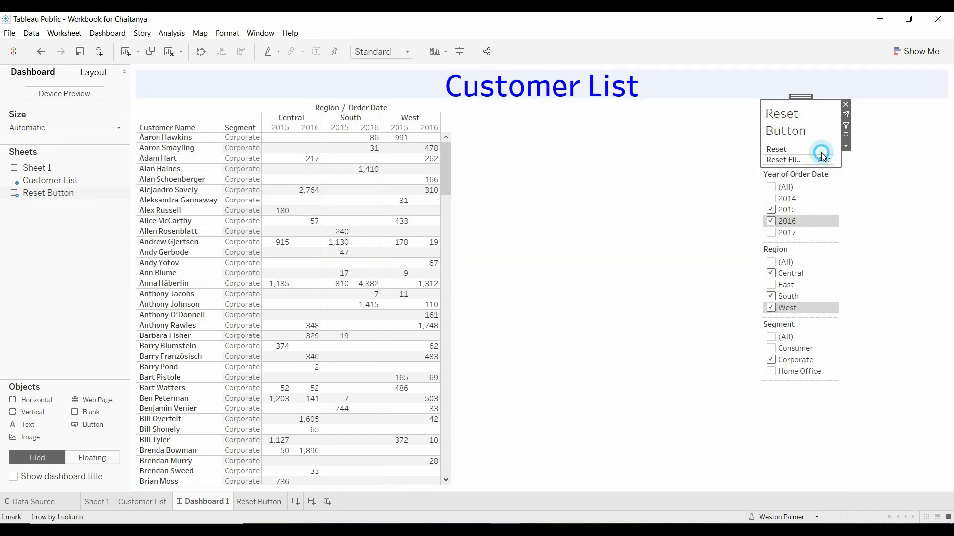
# Step: Add a filter action with Reset Button as source, run on Select, Show all values, and Customer List as the only target
pyautogui.click(106, 33)
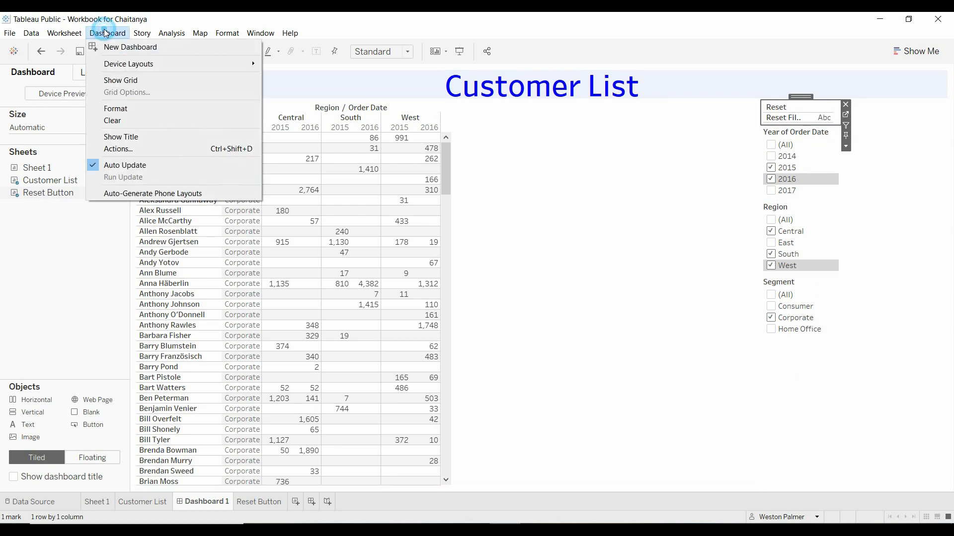
pyautogui.click(135, 151)
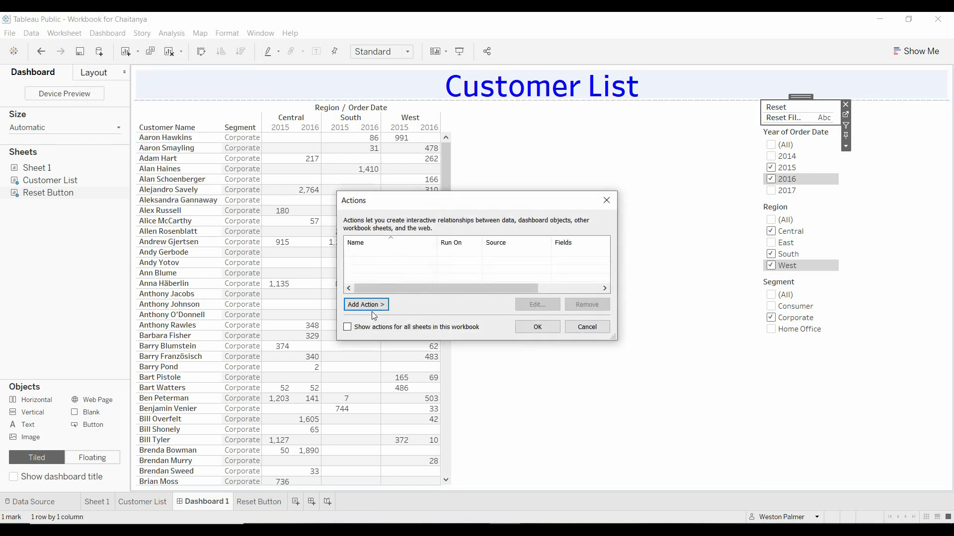
pyautogui.click(373, 313)
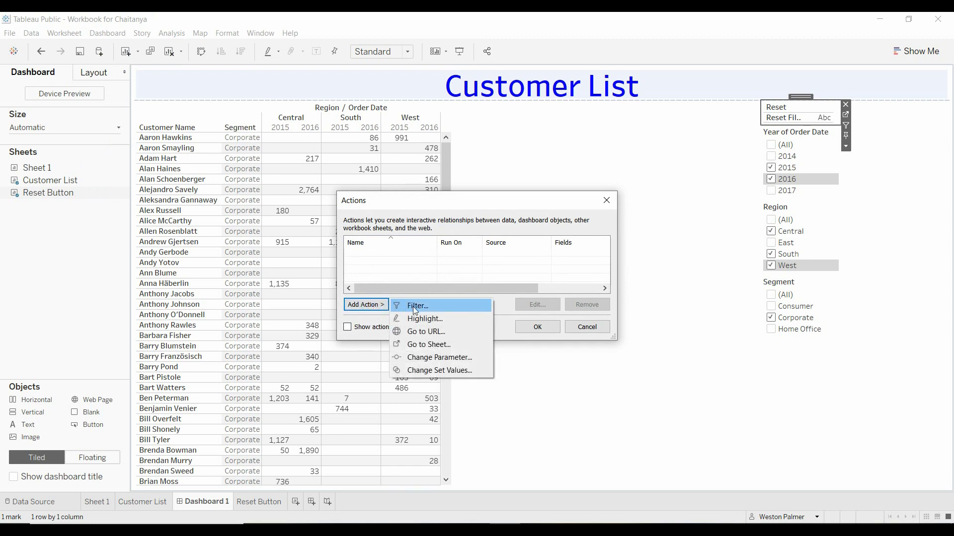
pyautogui.click(415, 306)
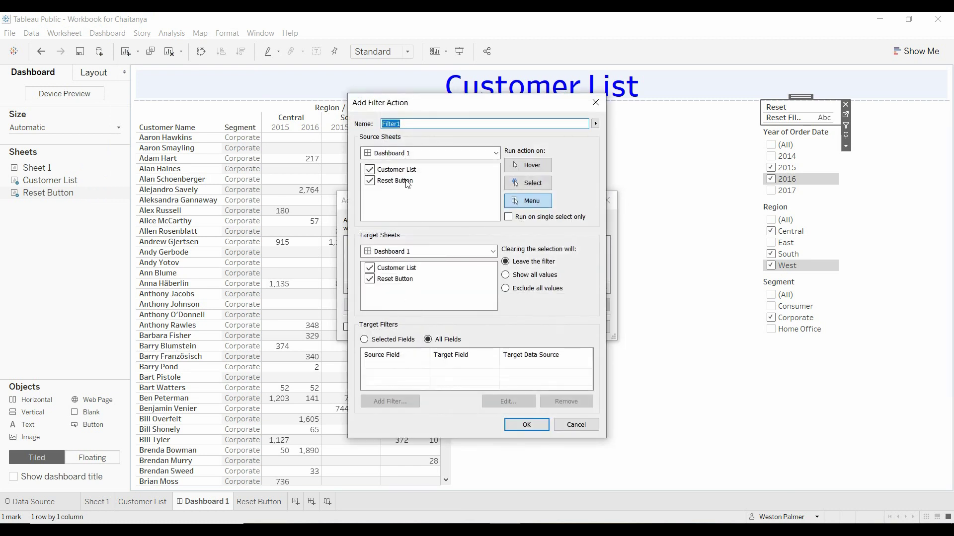
pyautogui.click(544, 186)
pyautogui.click(375, 174)
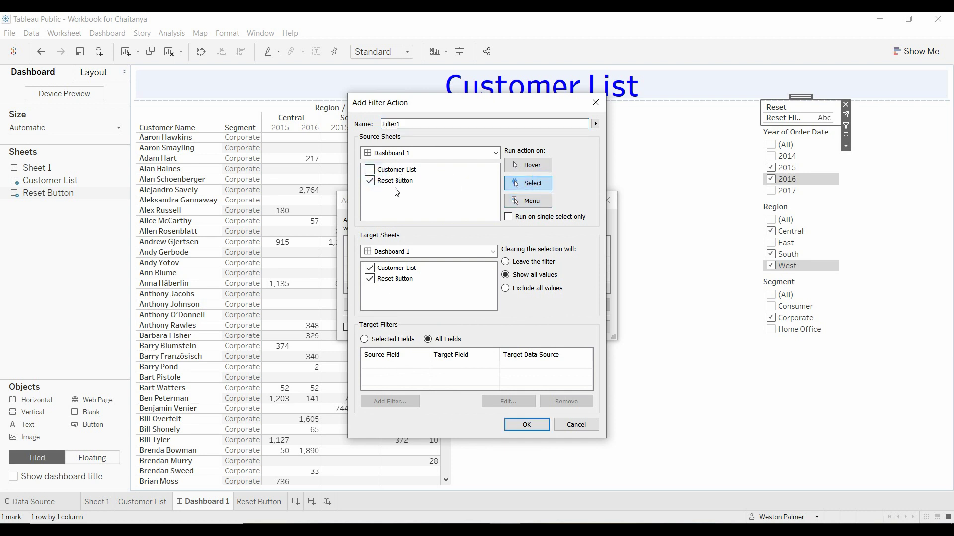
pyautogui.click(370, 279)
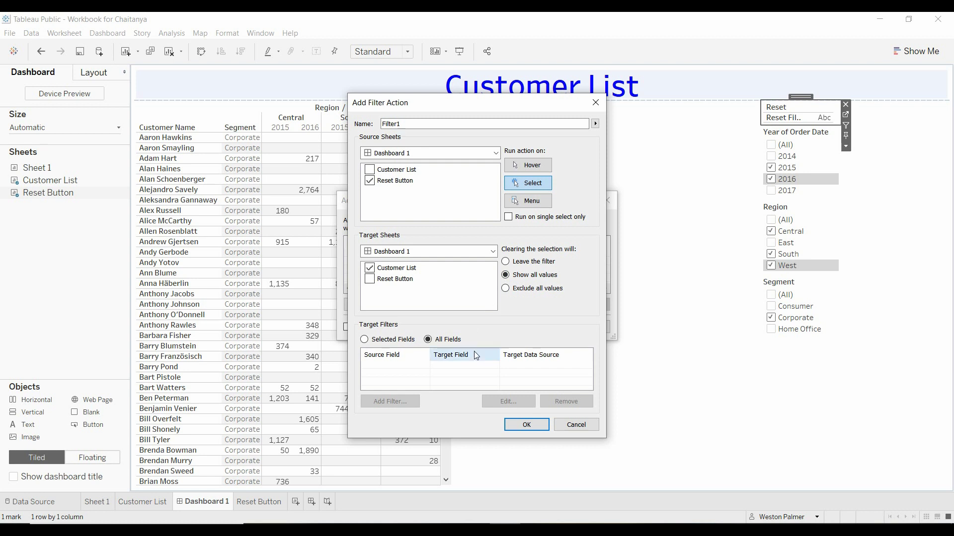
# Step: Limit the action to selected fields and add Segment as the first filter field
pyautogui.click(365, 340)
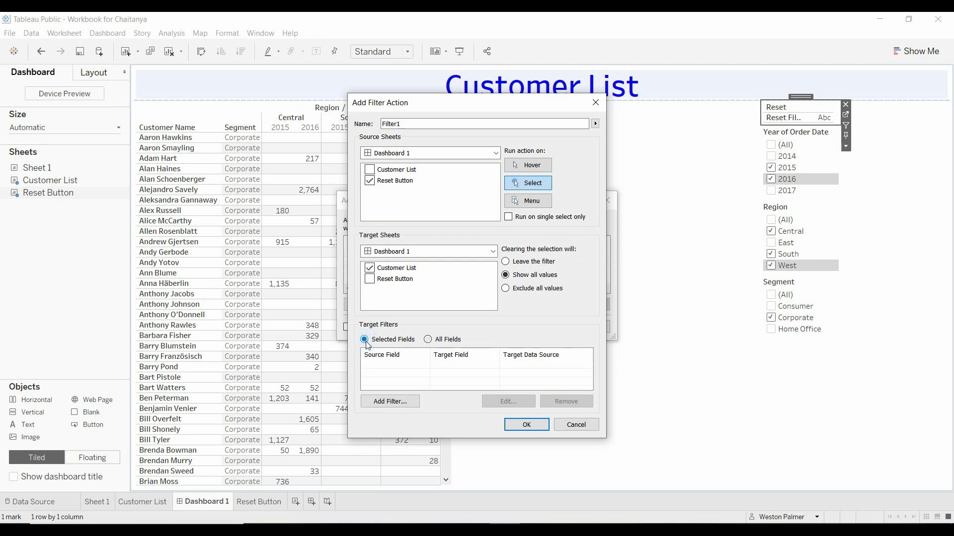
pyautogui.click(401, 402)
pyautogui.click(449, 252)
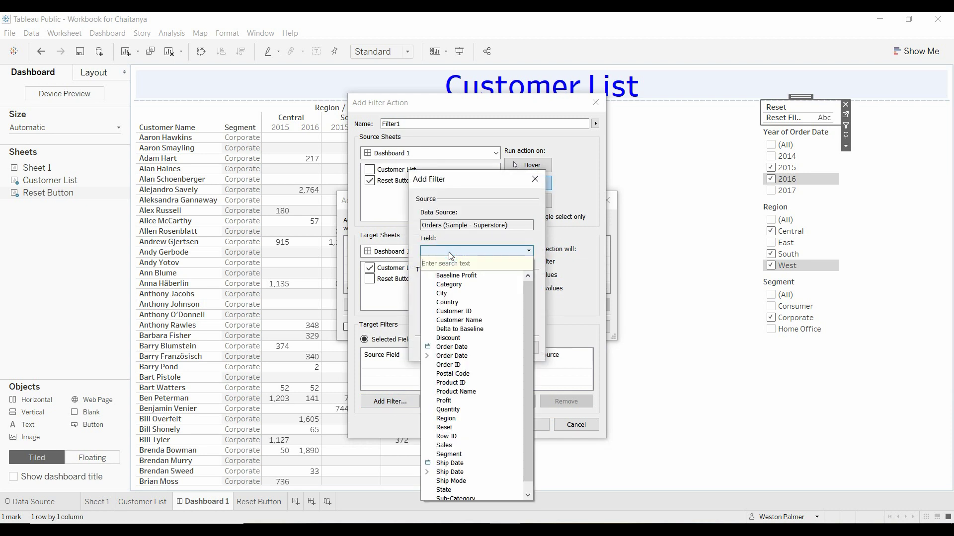
pyautogui.write('Seg')
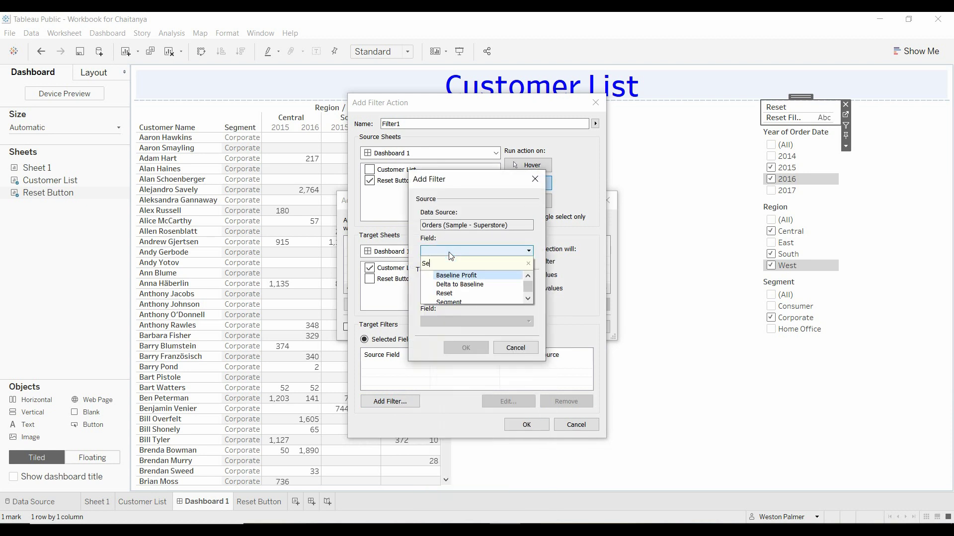
pyautogui.click(454, 274)
pyautogui.click(469, 350)
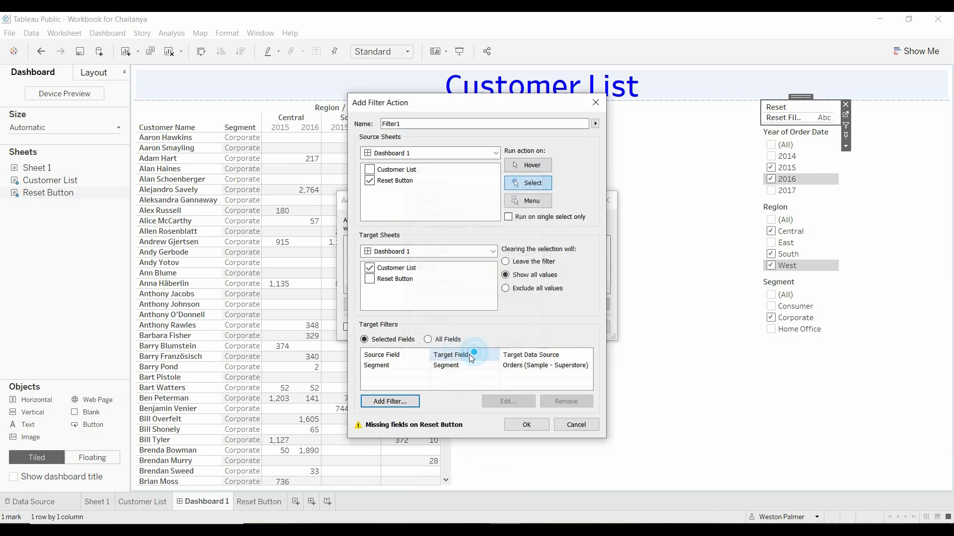
# Step: Add Region as the second filter field of the action
pyautogui.click(389, 401)
pyautogui.click(445, 250)
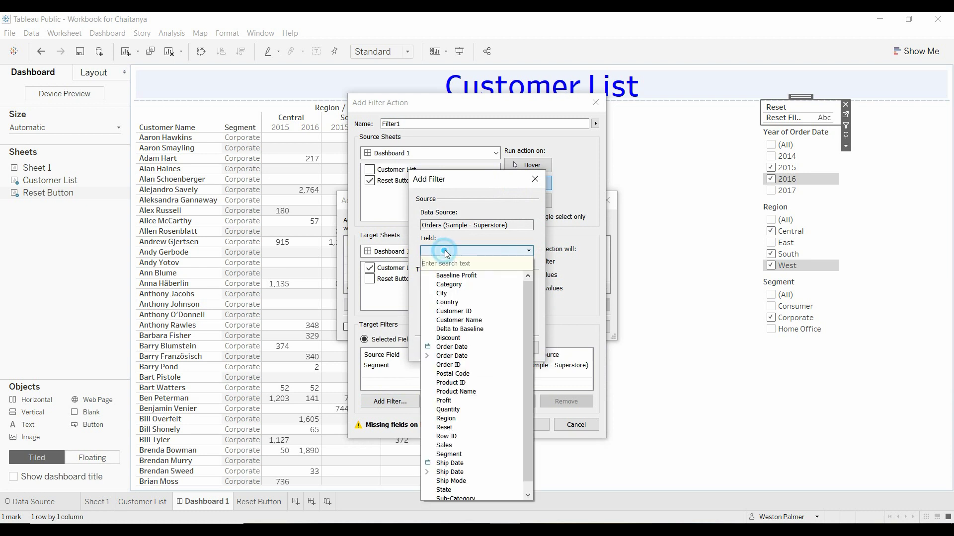
pyautogui.write('Reg')
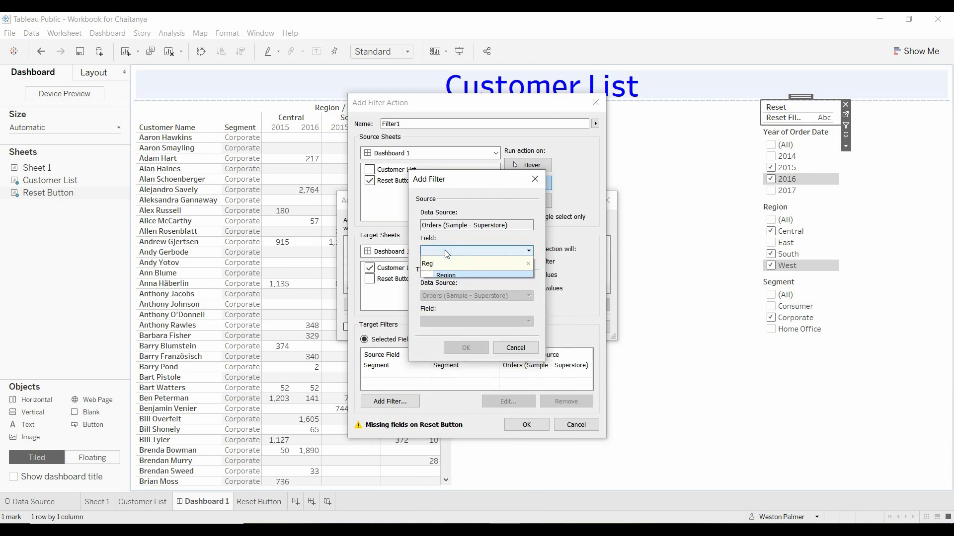
pyautogui.click(456, 276)
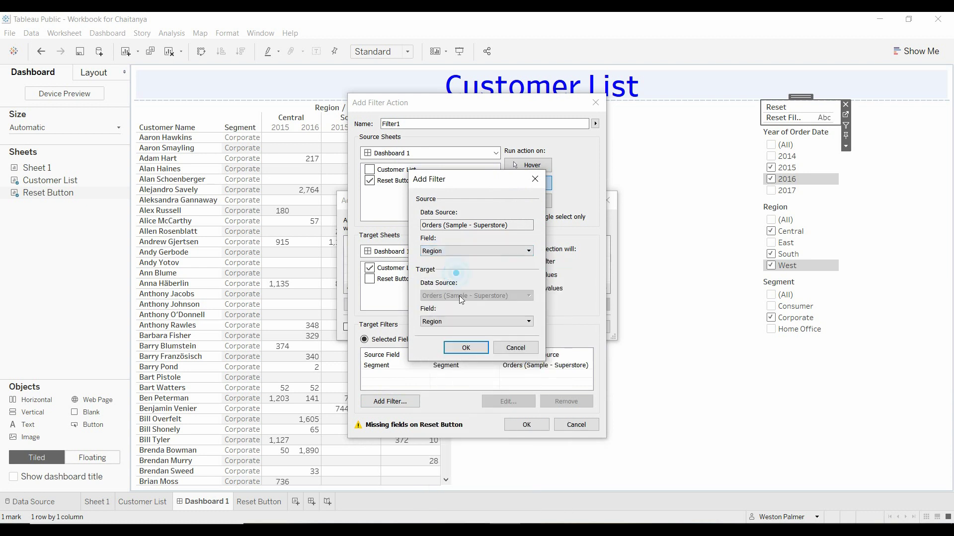
pyautogui.click(475, 350)
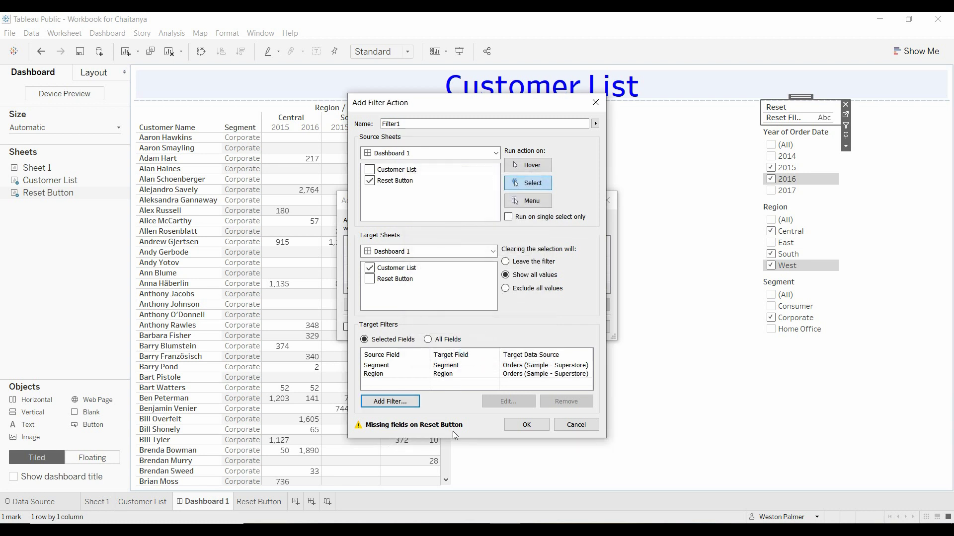
# Step: Add YEAR(Order Date) as the third filter field of the action
pyautogui.click(400, 401)
pyautogui.click(529, 252)
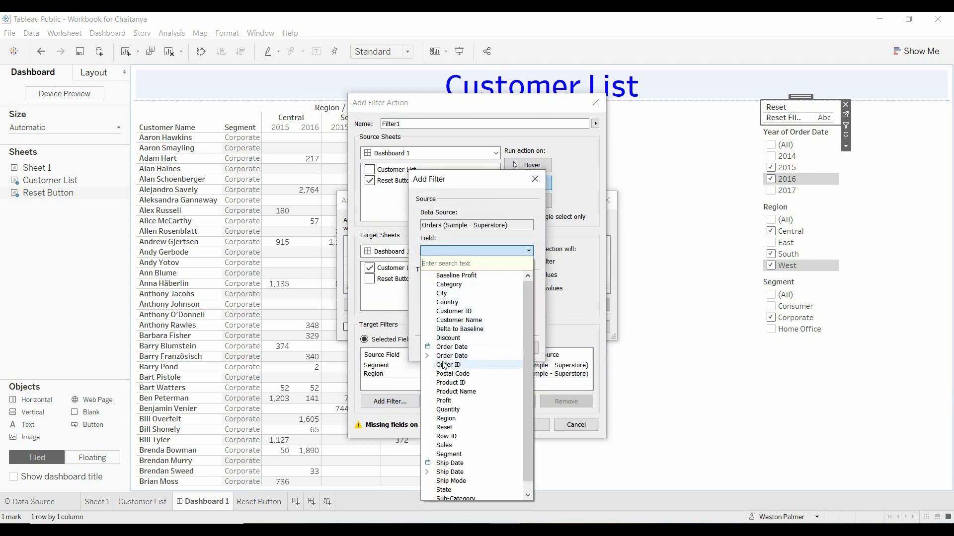
pyautogui.click(427, 356)
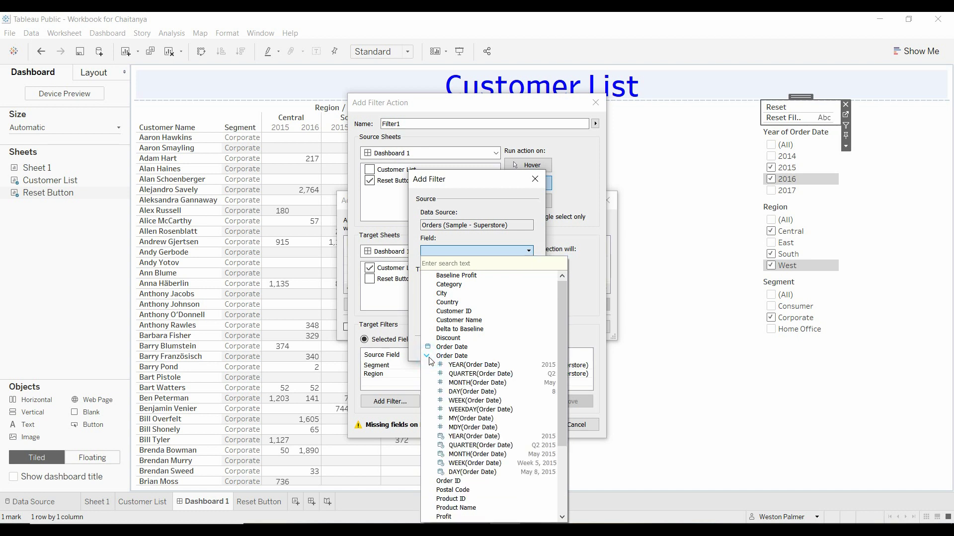
pyautogui.click(472, 366)
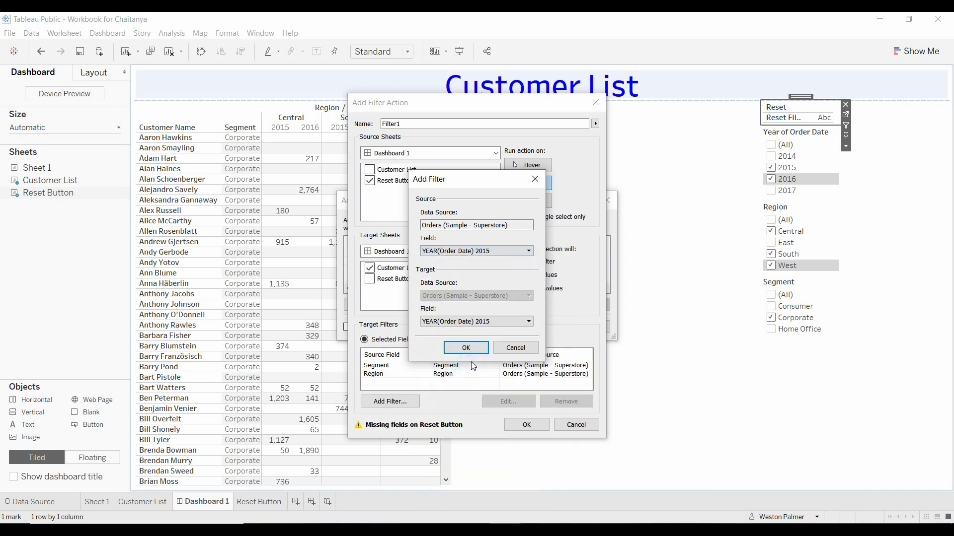
pyautogui.click(460, 350)
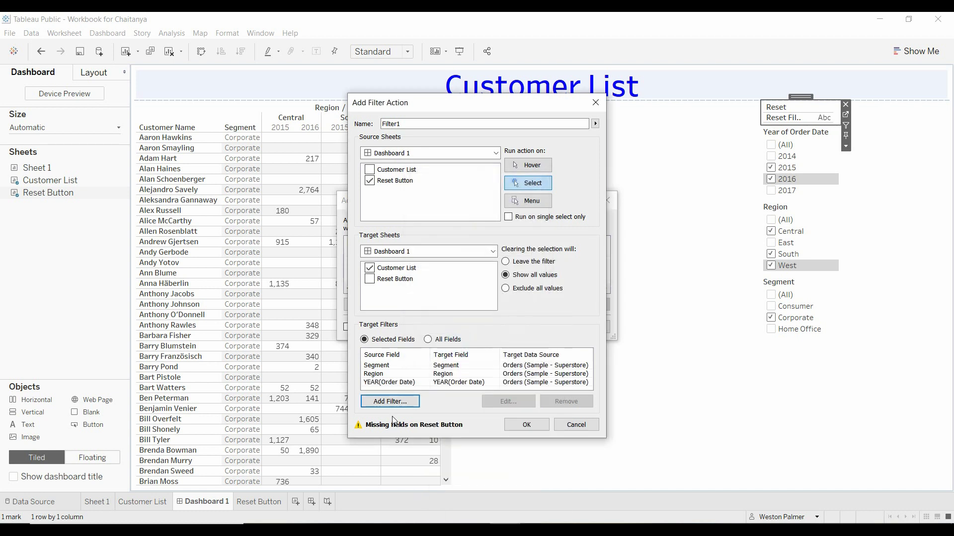
# Step: Save Filter1, close the Actions dialog, and try the Reset Filters mark
pyautogui.click(527, 425)
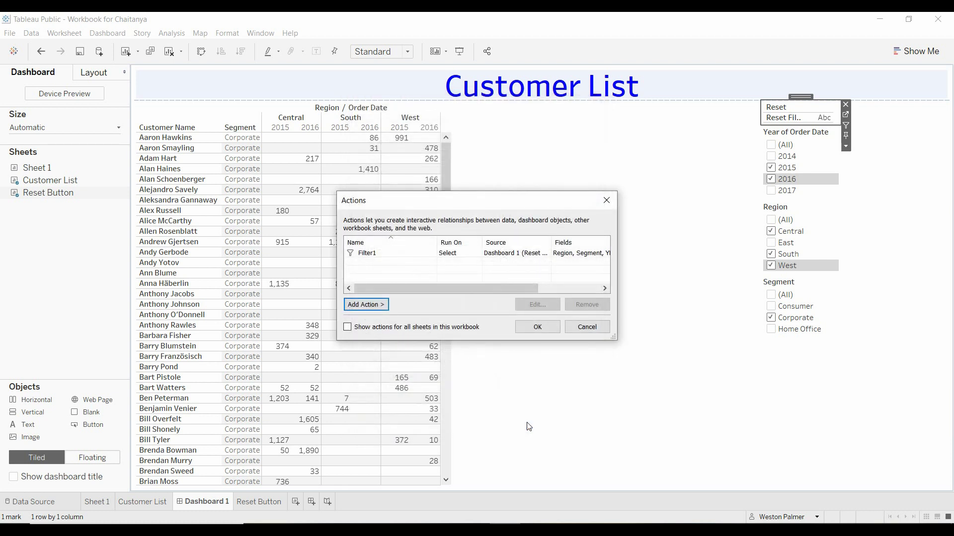
pyautogui.click(550, 327)
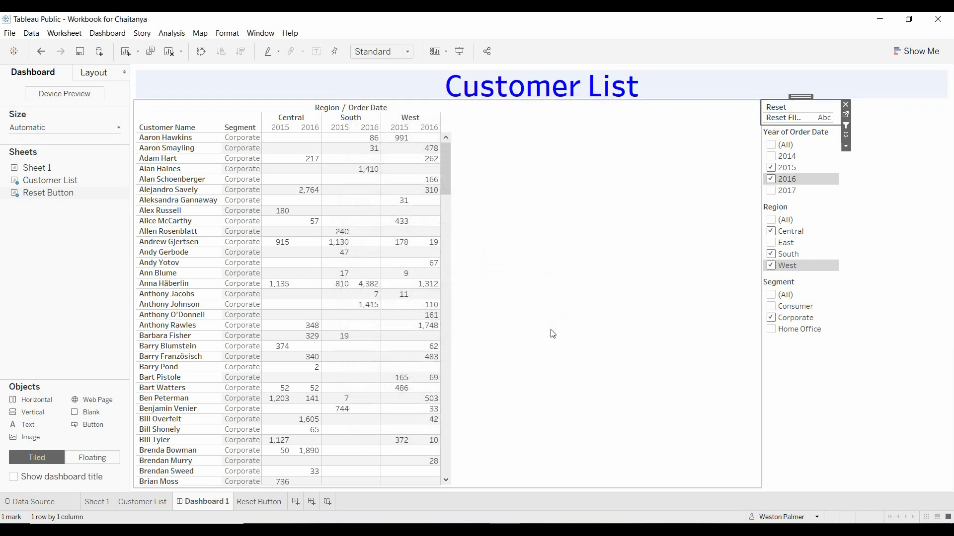
pyautogui.click(786, 118)
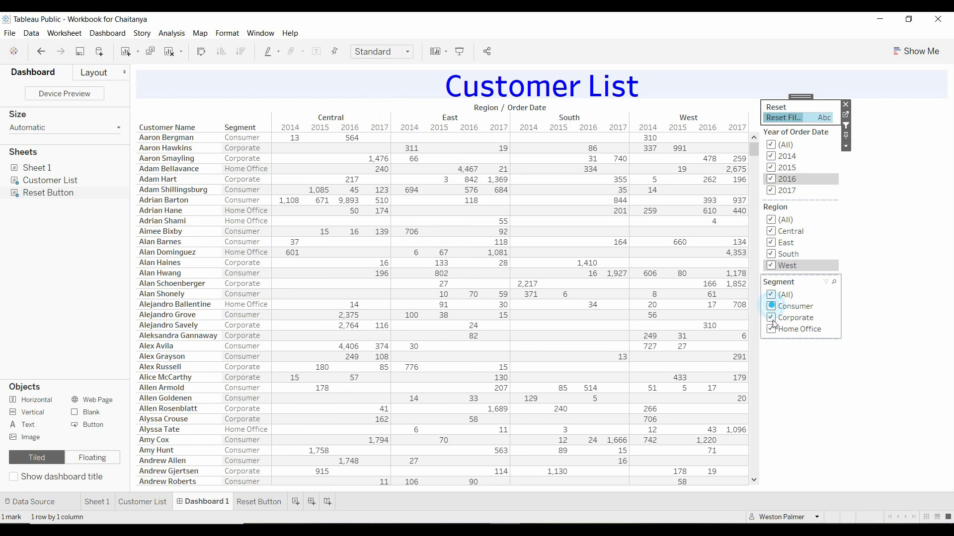
# Step: Set Segment to Home Office and drop 2014 and 2016, then restore all values with Reset Filters
pyautogui.click(798, 329)
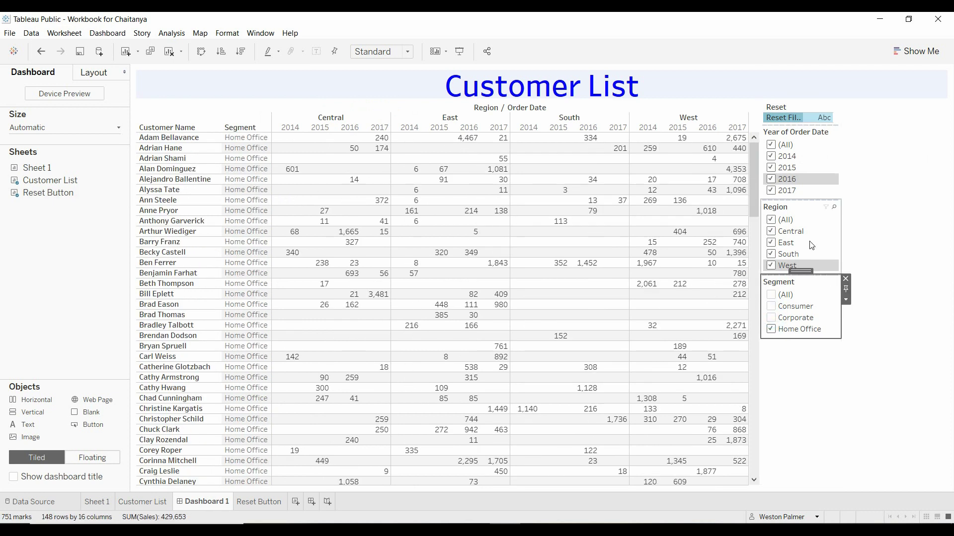
pyautogui.click(772, 158)
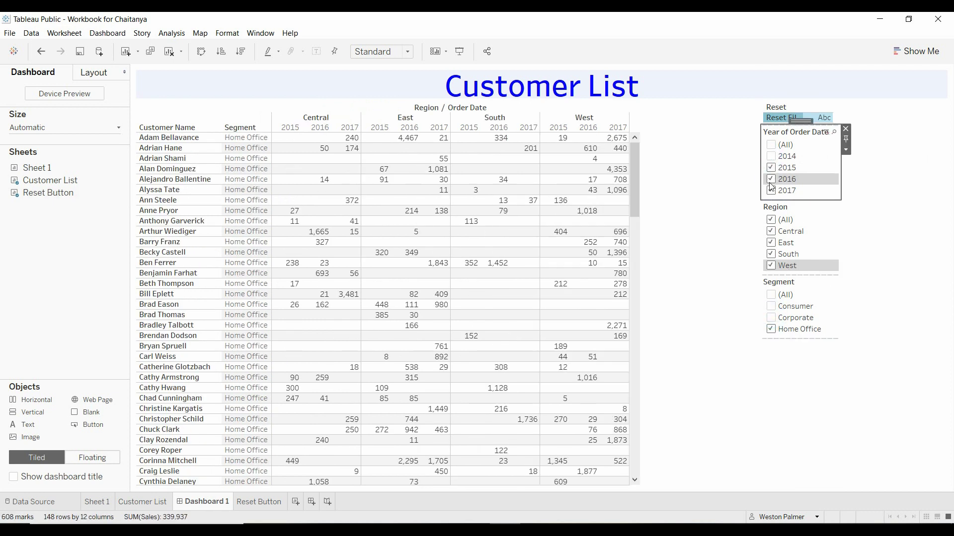
pyautogui.click(772, 179)
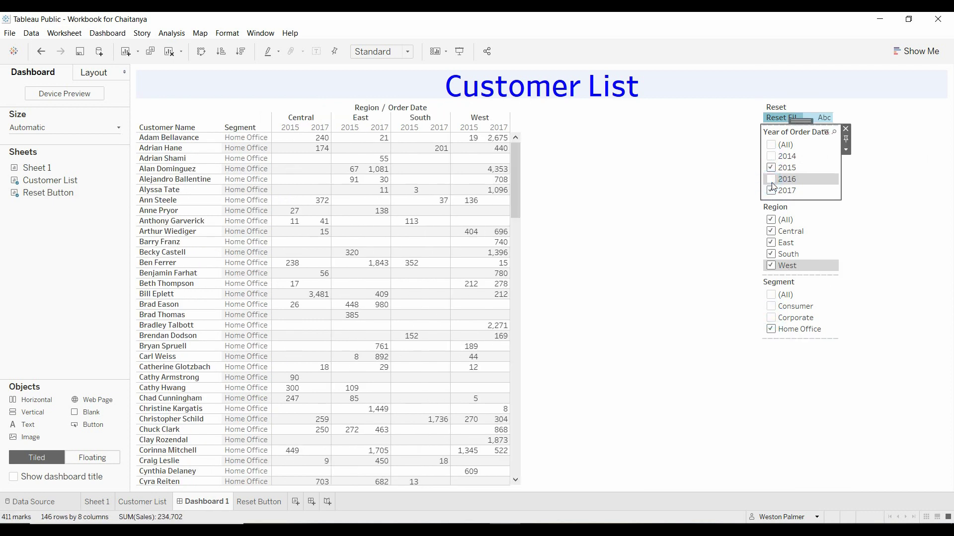
pyautogui.click(786, 119)
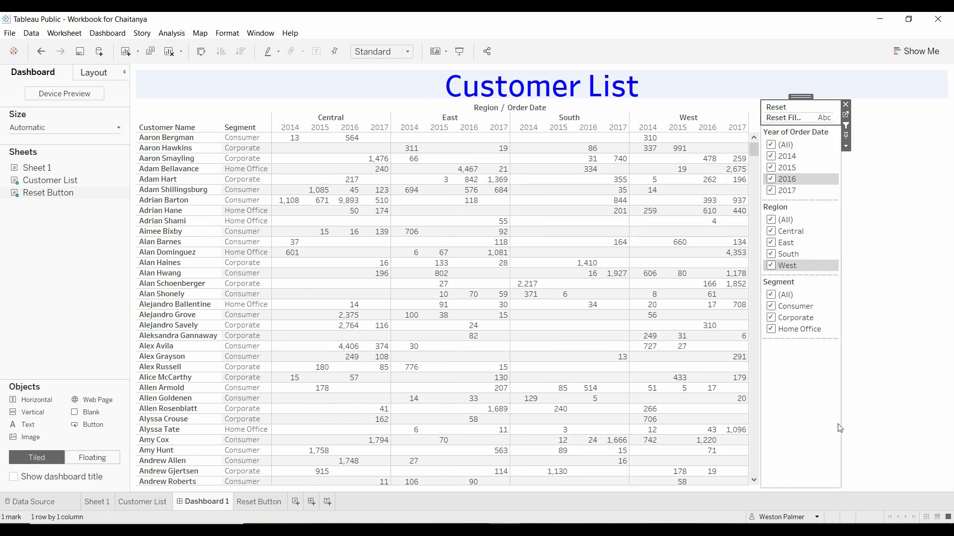
pyautogui.click(792, 121)
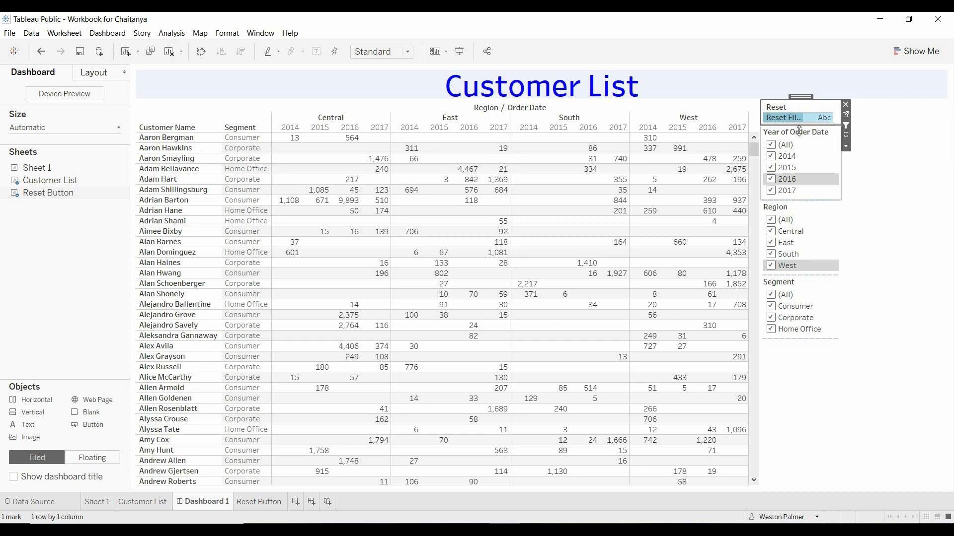
pyautogui.click(255, 503)
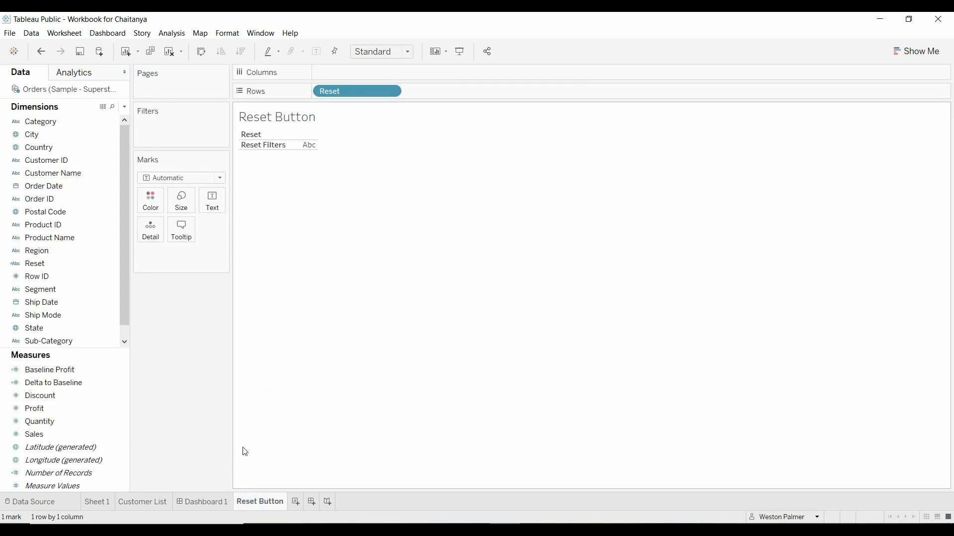
pyautogui.click(213, 503)
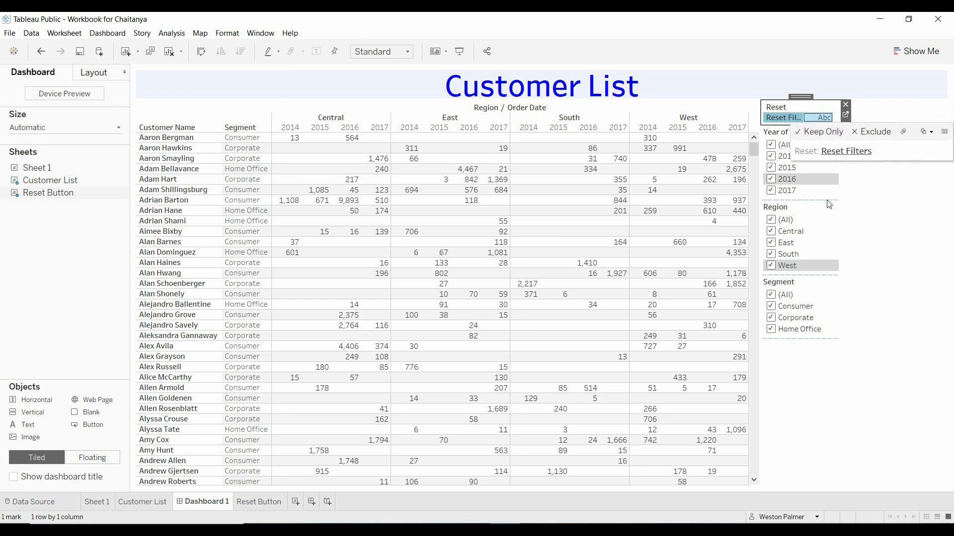
pyautogui.click(772, 242)
pyautogui.click(772, 254)
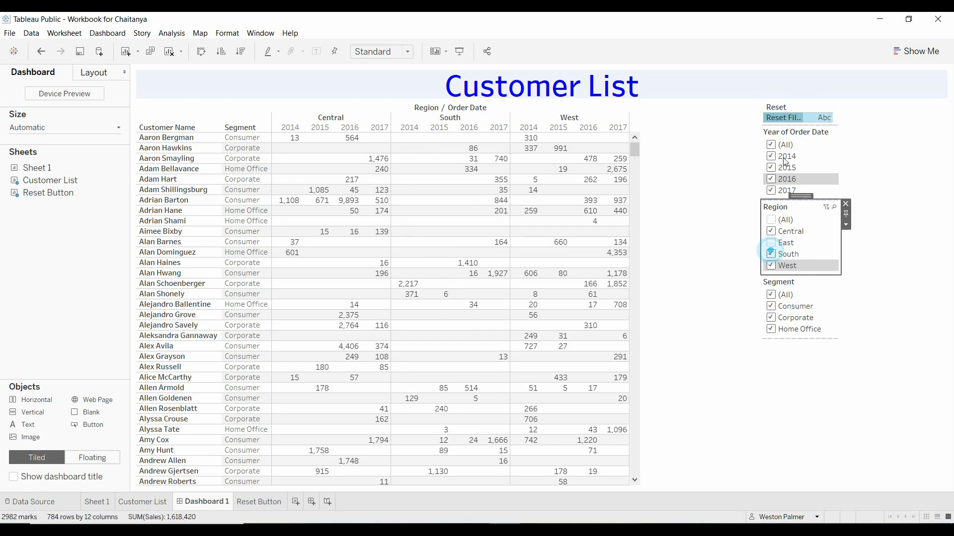
pyautogui.click(784, 117)
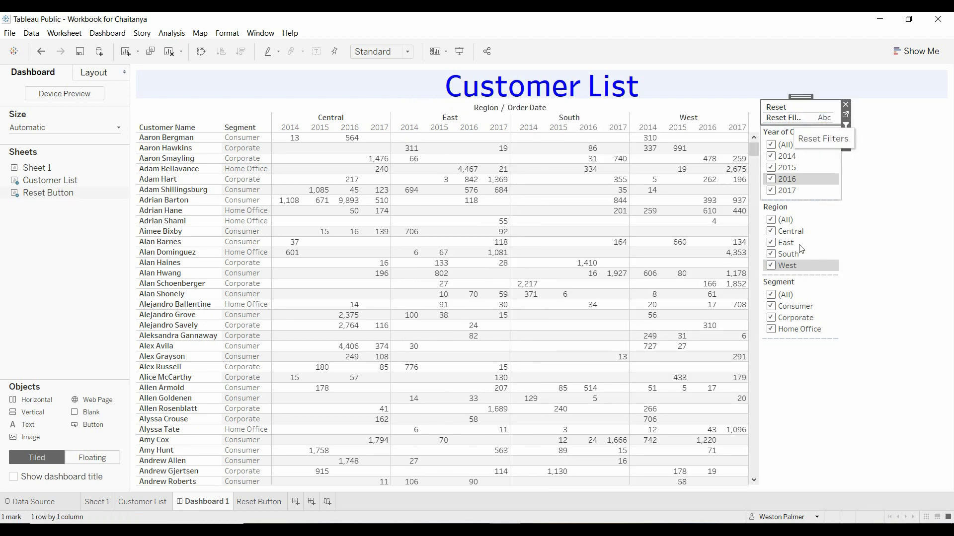
pyautogui.click(258, 502)
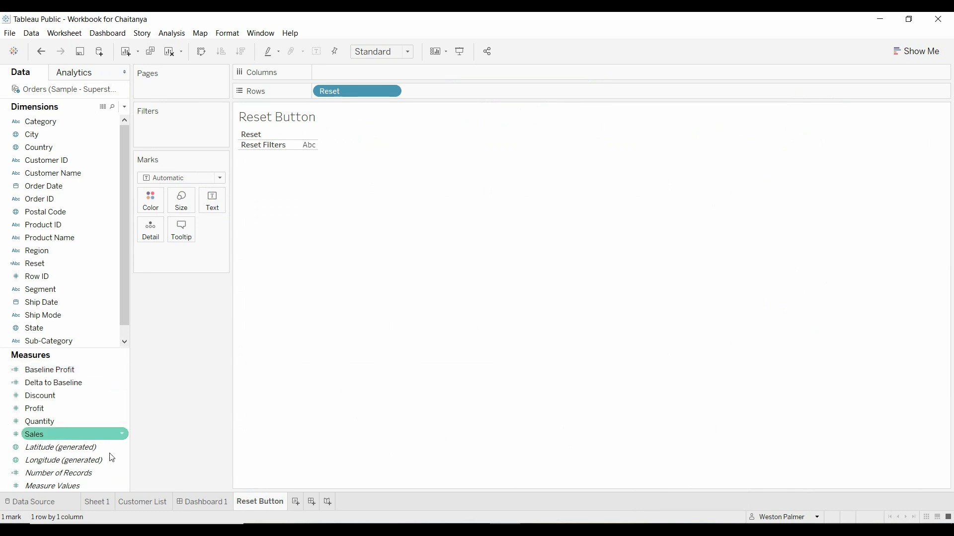
pyautogui.click(201, 506)
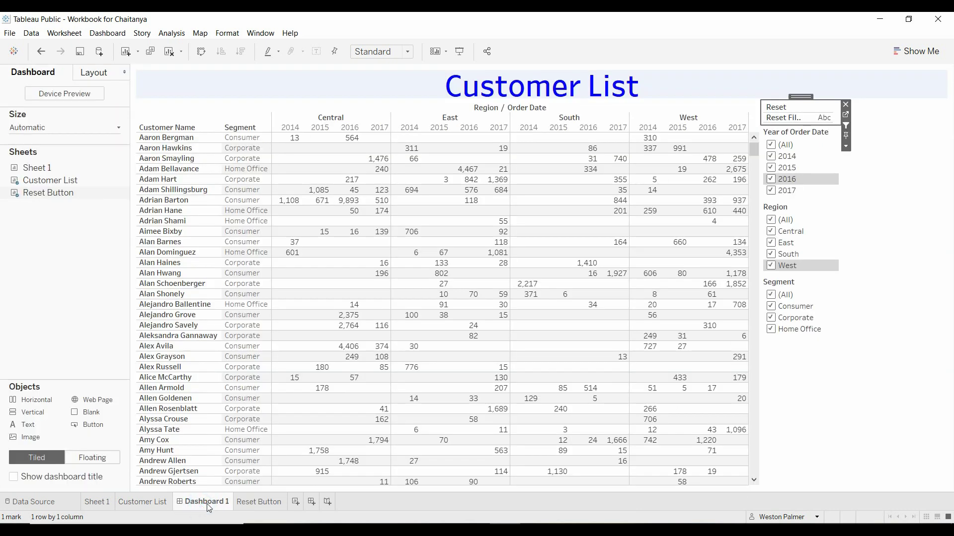